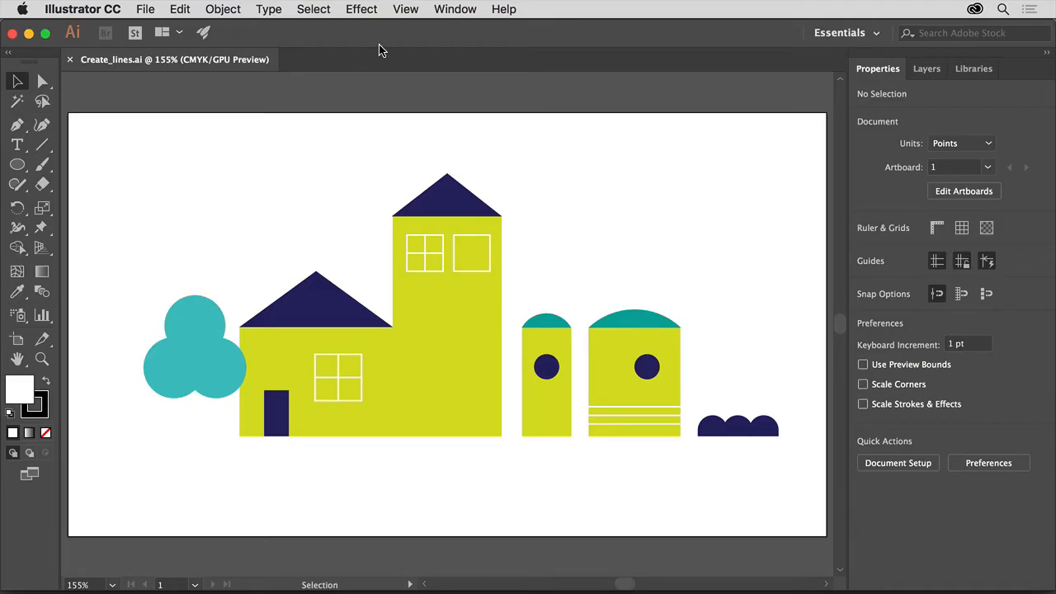
Fit the artboard with the house scene in the window using View > Fit Artboard in Window
{"action": "left_click", "coordinate": [407, 10]}
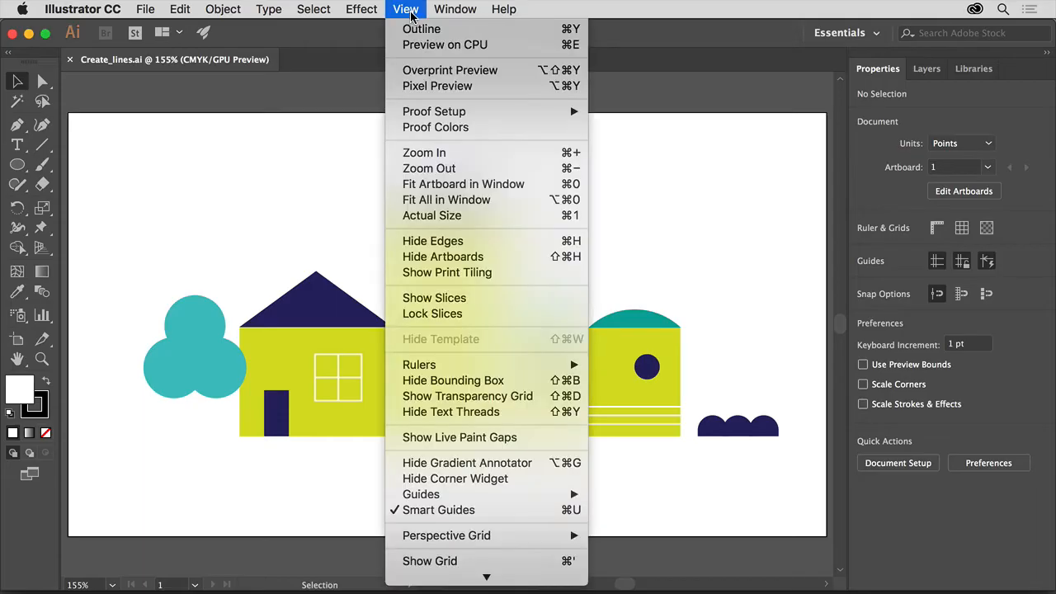
{"action": "left_click", "coordinate": [533, 189]}
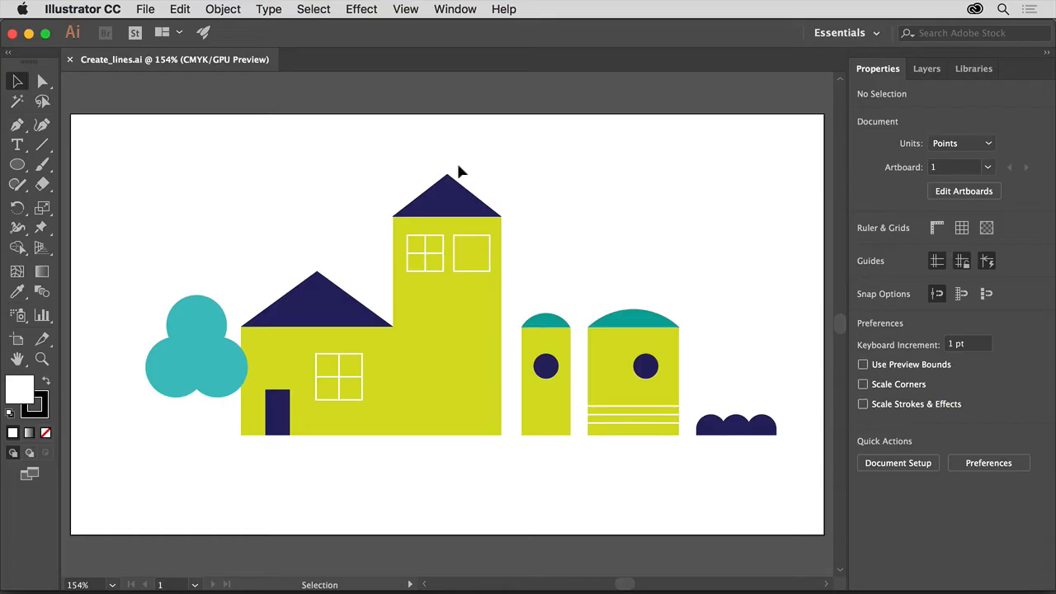
Draw a line segment from the teal tree's centre down and slightly left to below the tree
{"action": "left_click", "coordinate": [43, 147]}
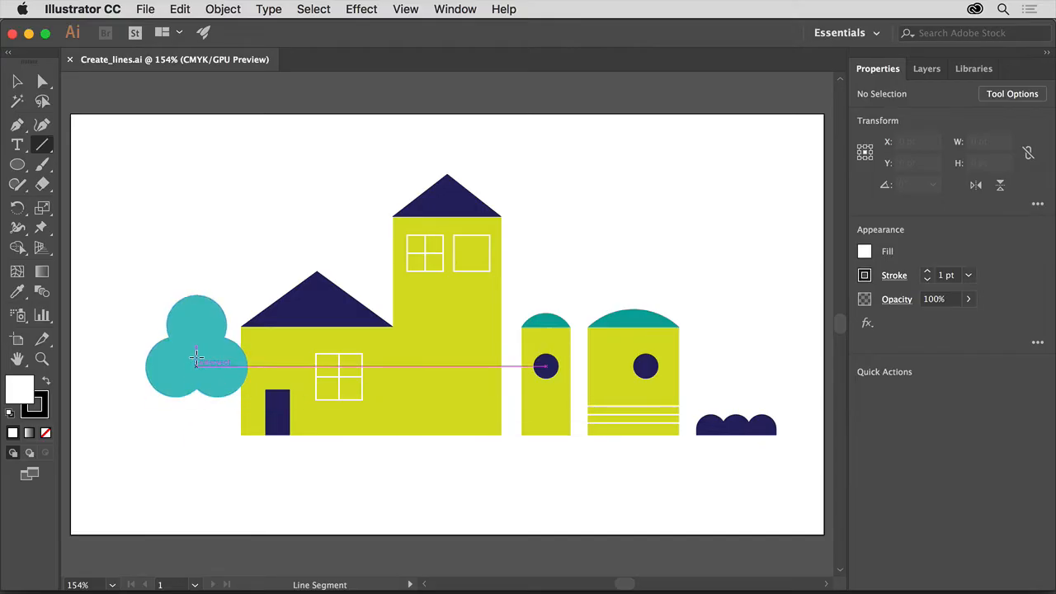
{"action": "mouse_move", "coordinate": [196, 345]}
{"action": "left_mouse_down"}
{"action": "mouse_move", "coordinate": [187, 430]}
{"action": "mouse_move", "coordinate": [135, 432]}
{"action": "mouse_move", "coordinate": [213, 453]}
{"action": "left_mouse_up"}
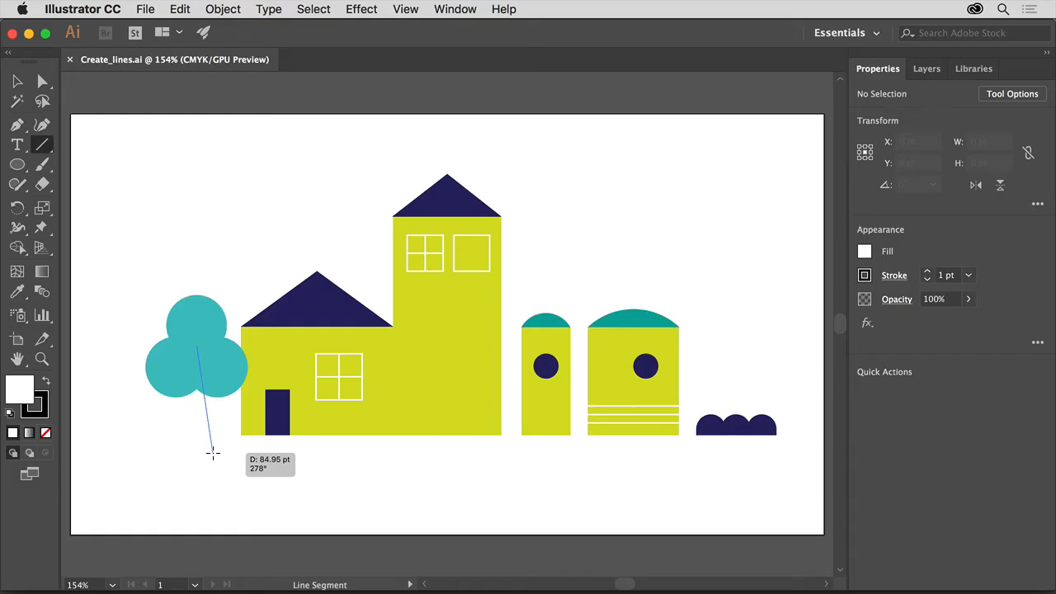
{"action": "left_click_drag", "start_coordinate": [213, 454], "coordinate": [179, 443]}
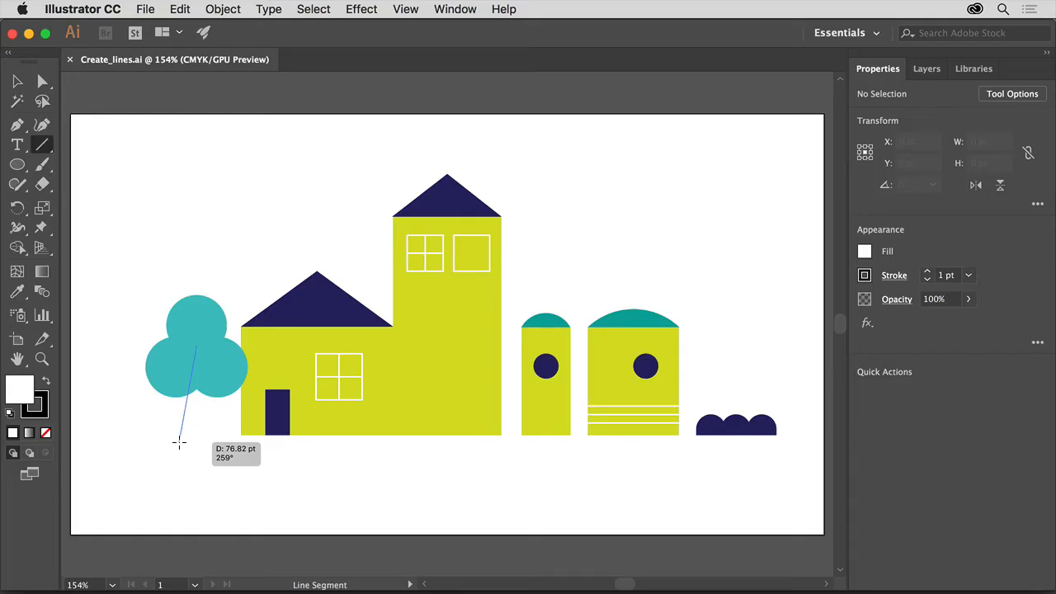
{"action": "left_click_drag", "start_coordinate": [179, 443], "coordinate": [179, 442]}
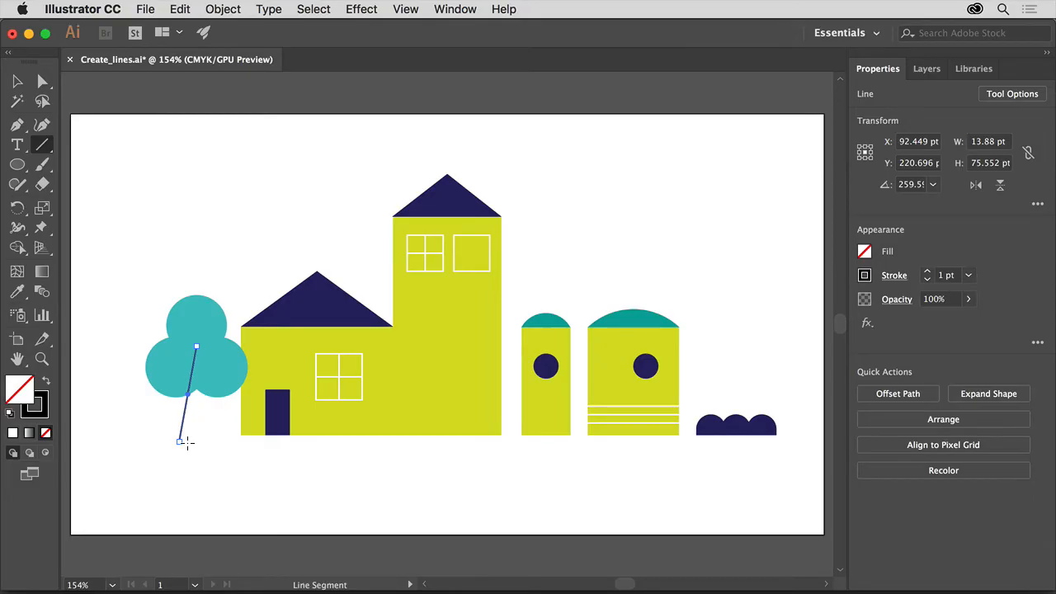
Redraw the line as a straight vertical trunk, 69.993 pt tall, reaching the houses' base
{"action": "mouse_move", "coordinate": [180, 441]}
{"action": "left_mouse_down"}
{"action": "mouse_move", "coordinate": [217, 429]}
{"action": "mouse_move", "coordinate": [221, 411]}
{"action": "mouse_move", "coordinate": [218, 455]}
{"action": "mouse_move", "coordinate": [199, 450]}
{"action": "mouse_move", "coordinate": [198, 436]}
{"action": "left_mouse_up"}
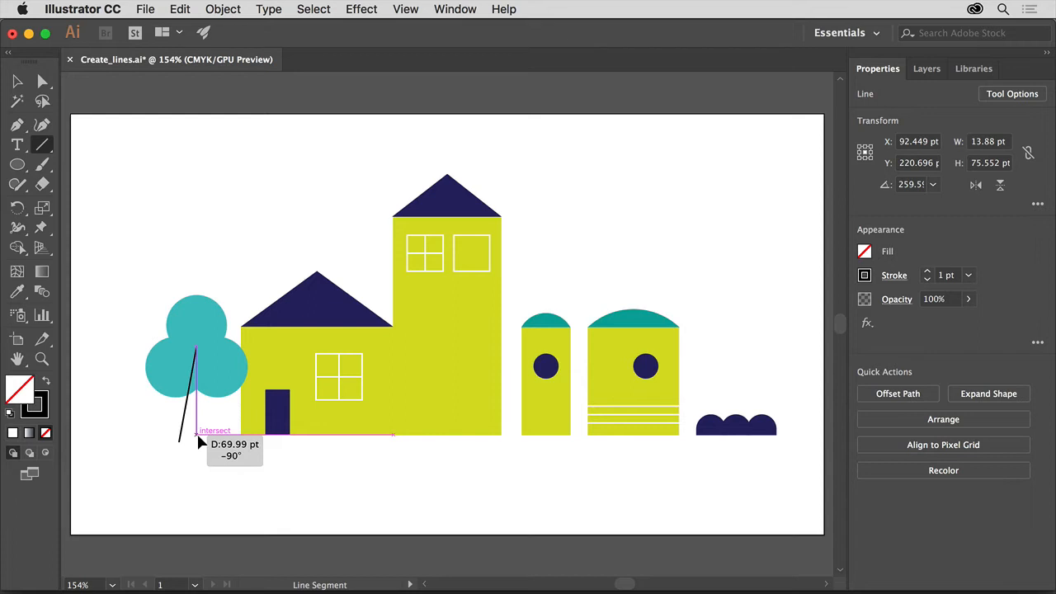
{"action": "left_click_drag", "start_coordinate": [198, 437], "coordinate": [197, 435]}
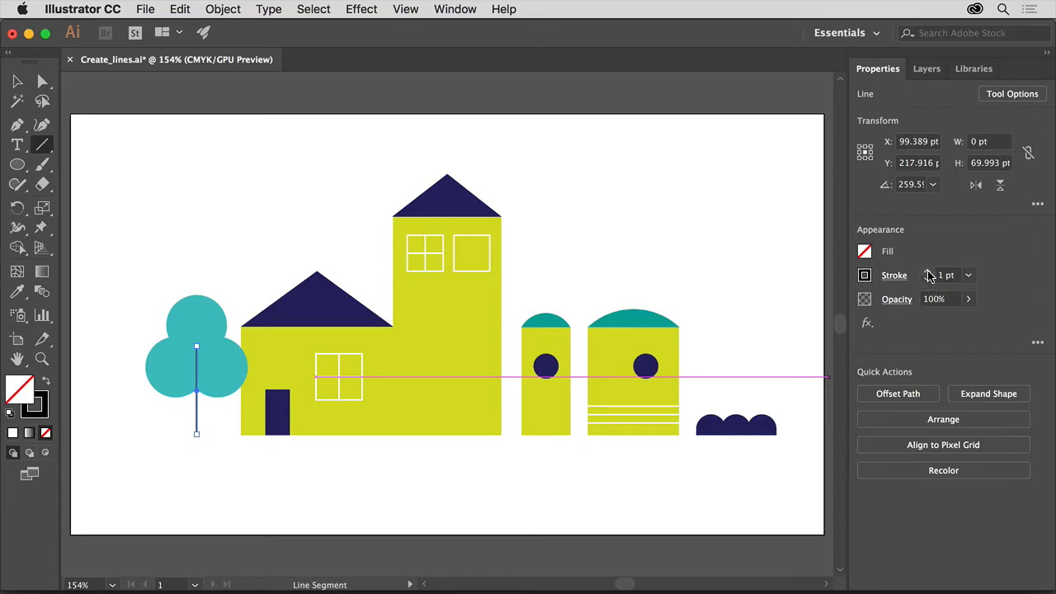
Set the trunk stroke to 2 pt and draw two short branches angling up-left and up-right
{"action": "left_click", "coordinate": [929, 274]}
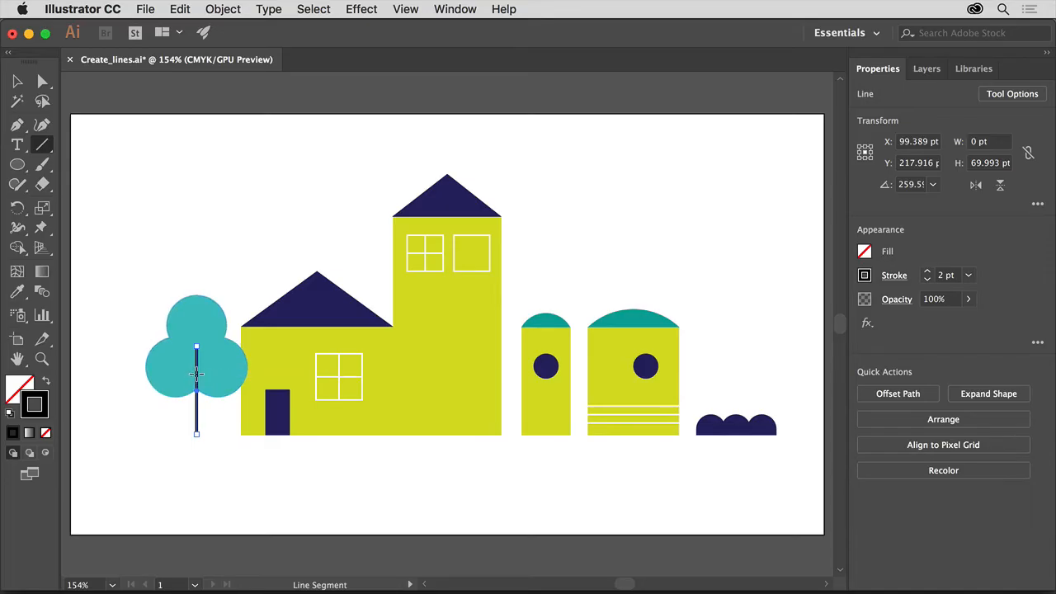
{"action": "left_click_drag", "start_coordinate": [197, 374], "coordinate": [172, 355]}
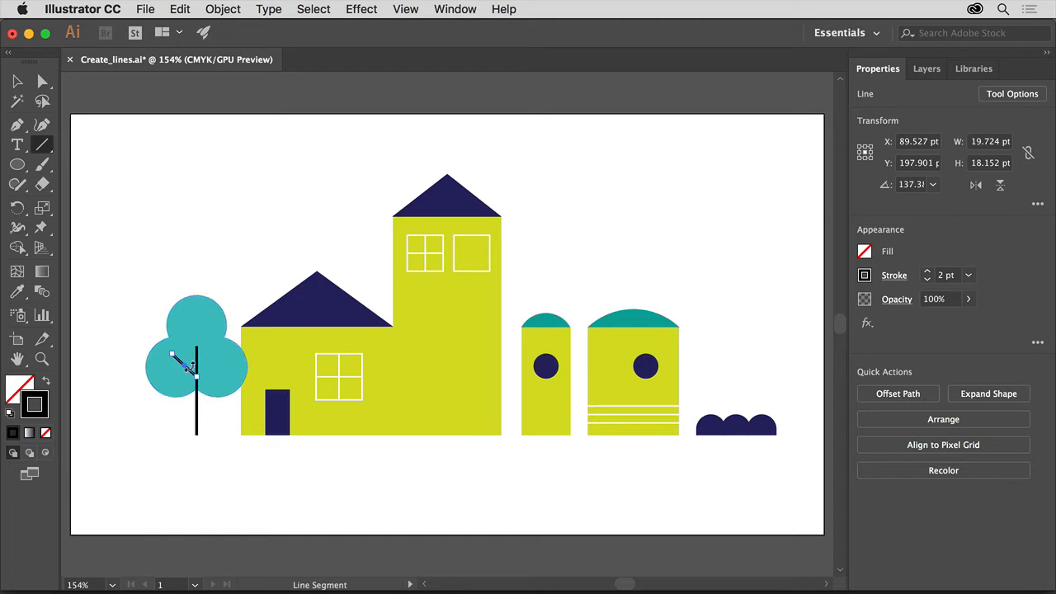
{"action": "left_click_drag", "start_coordinate": [197, 361], "coordinate": [223, 346]}
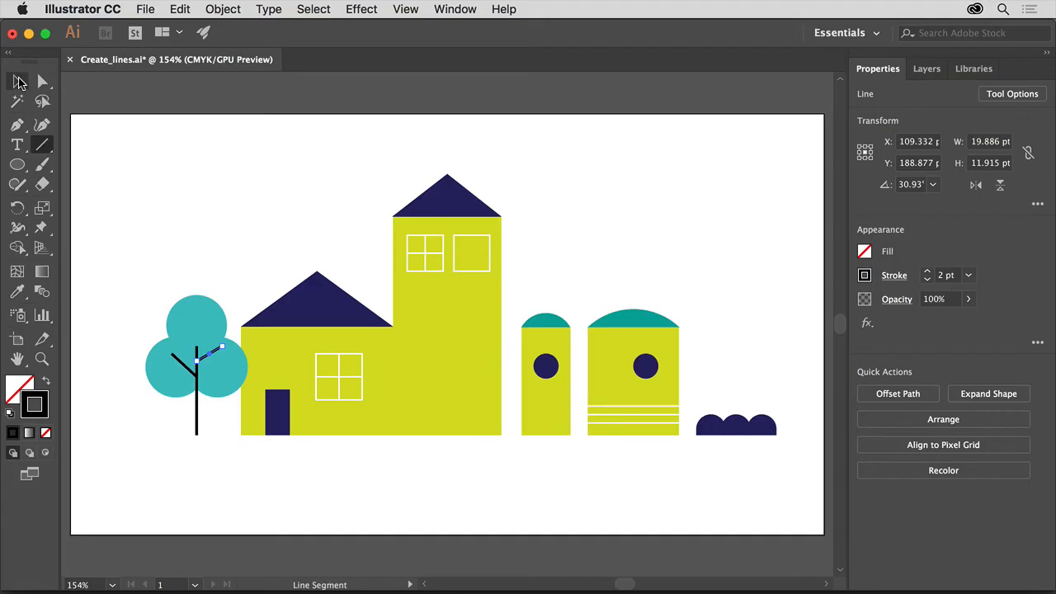
Copy the vertical trunk line and paste a duplicate onto the tall yellow building
{"action": "left_click", "coordinate": [18, 80]}
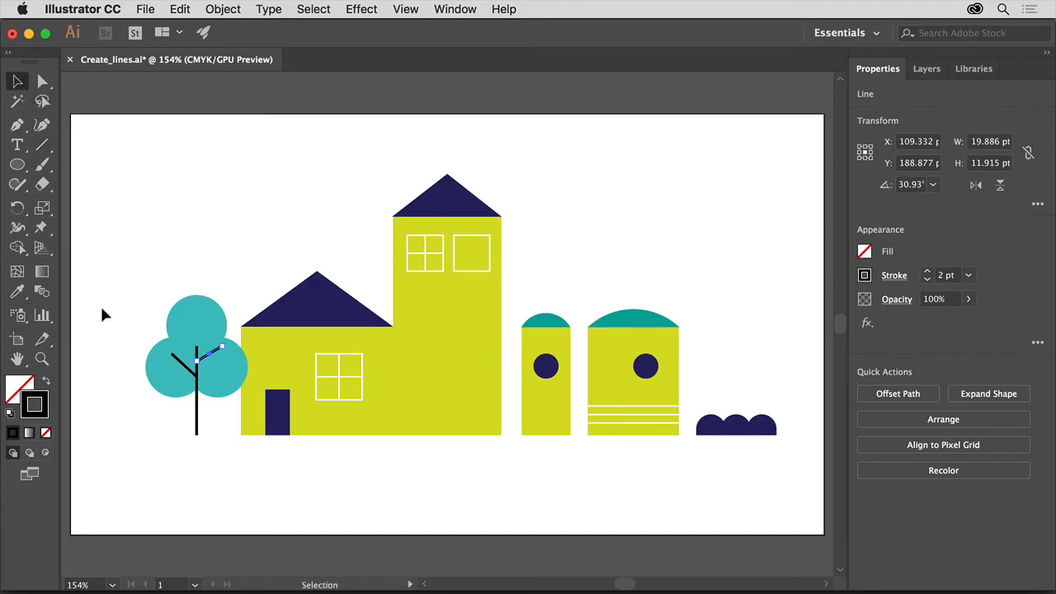
{"action": "left_click", "coordinate": [198, 425]}
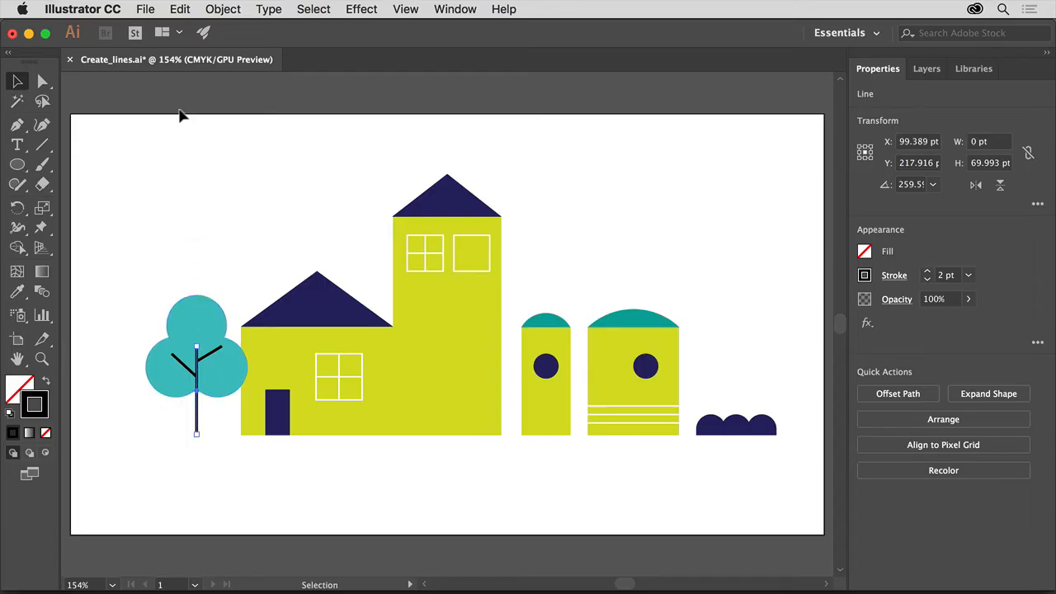
{"action": "left_click", "coordinate": [180, 10]}
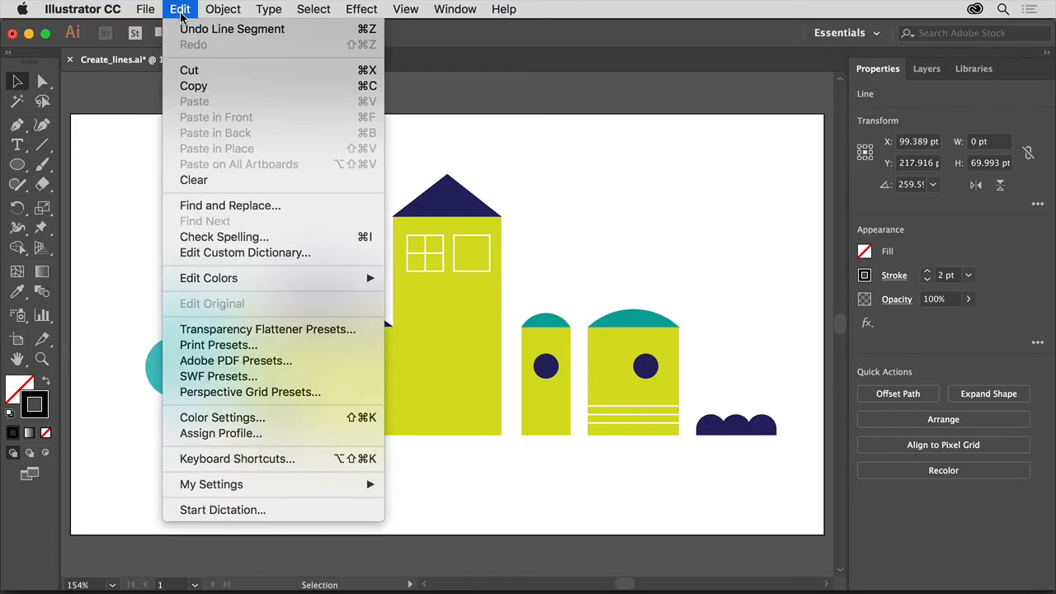
{"action": "left_click", "coordinate": [210, 85]}
{"action": "left_click", "coordinate": [187, 15]}
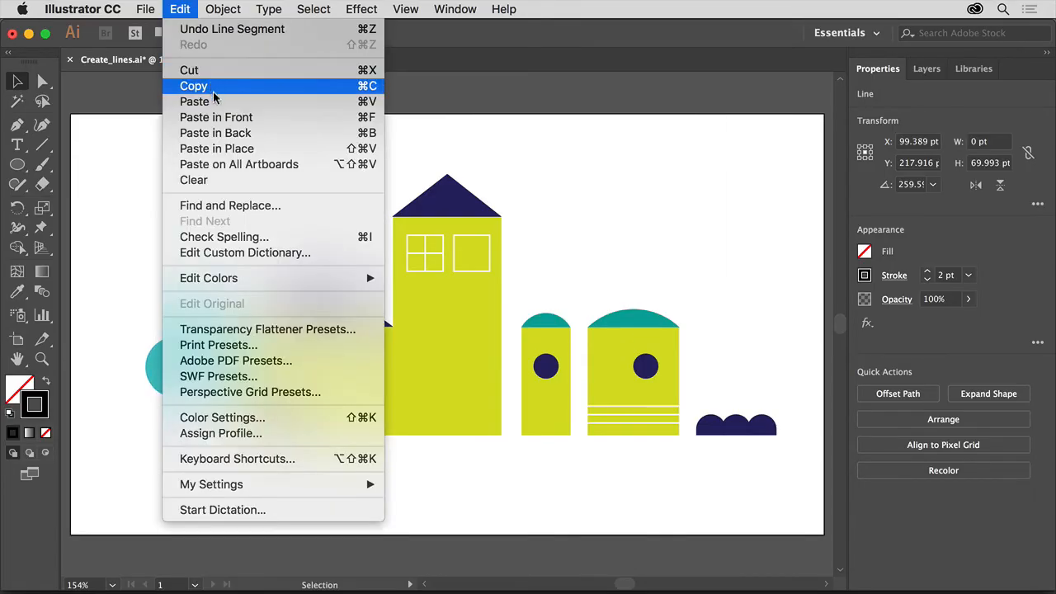
{"action": "left_click", "coordinate": [217, 105]}
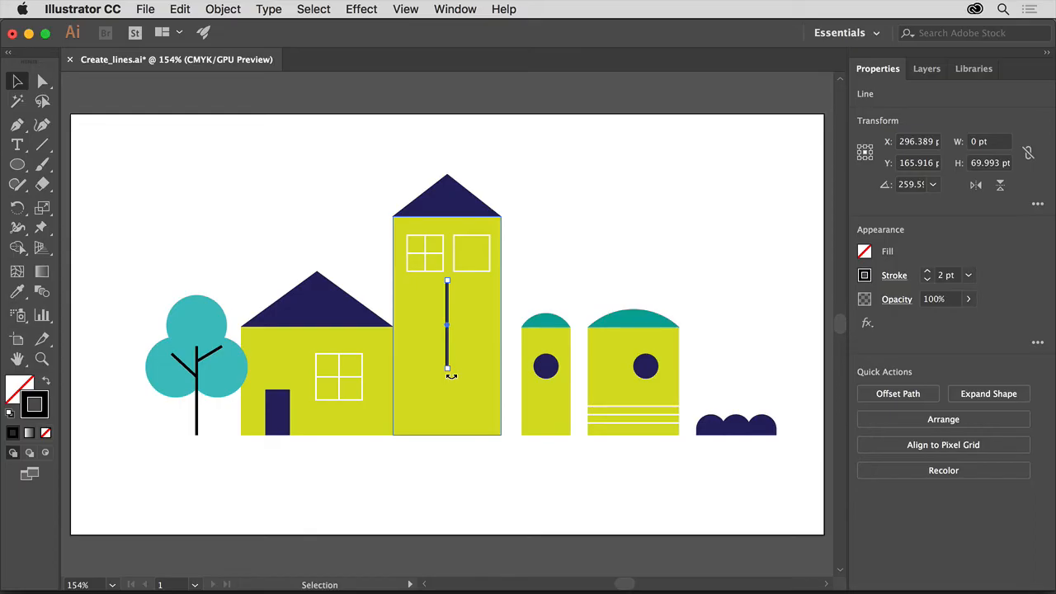
Rotate the pasted line horizontal and stretch it along the scene's base, 508.158 pt wide
{"action": "left_click_drag", "start_coordinate": [451, 376], "coordinate": [525, 323]}
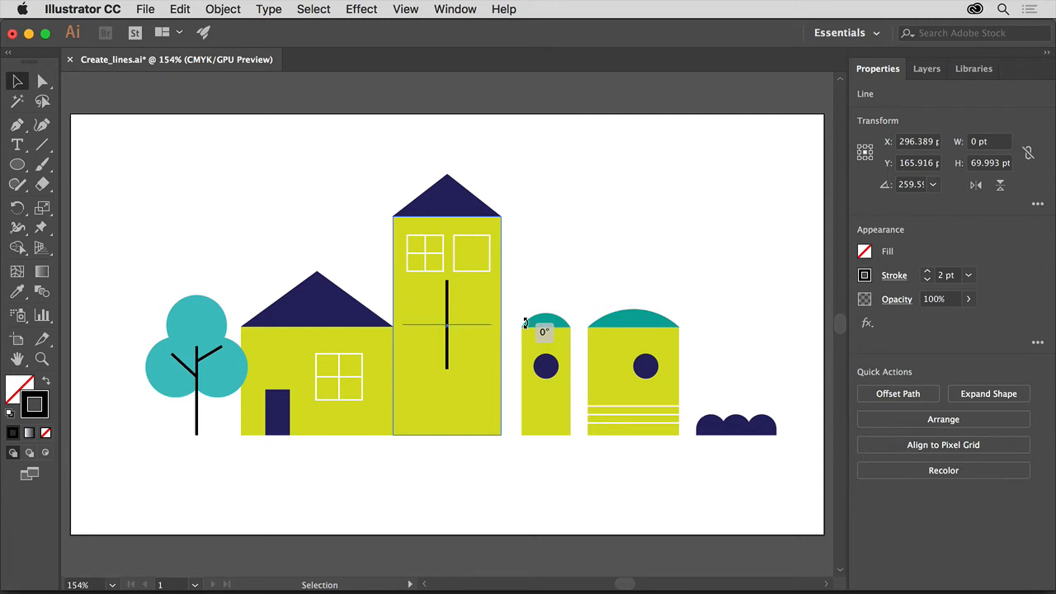
{"action": "left_click_drag", "start_coordinate": [525, 323], "coordinate": [525, 323]}
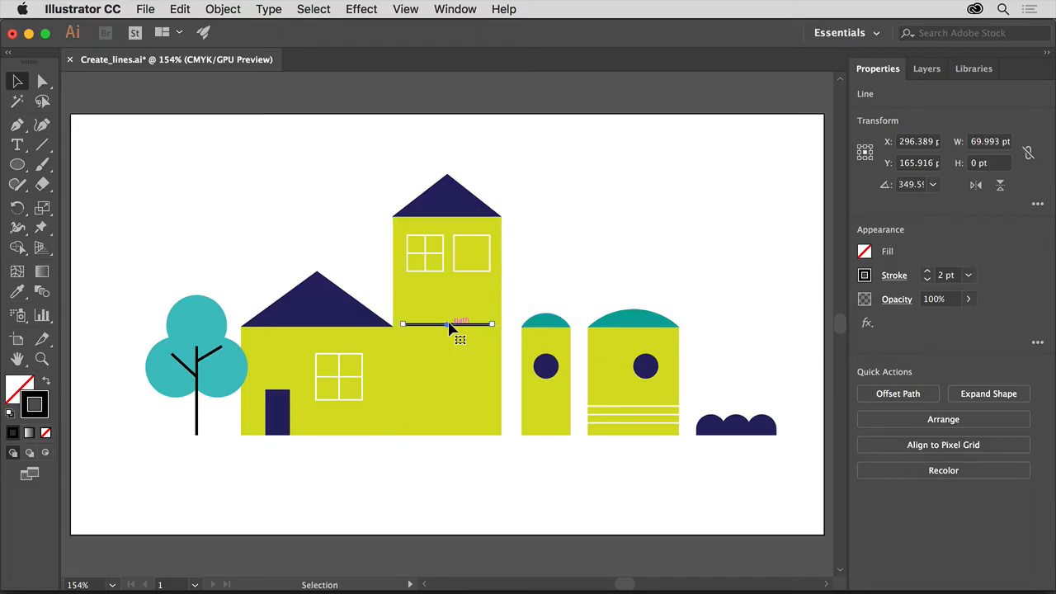
{"action": "left_click_drag", "start_coordinate": [448, 328], "coordinate": [791, 446]}
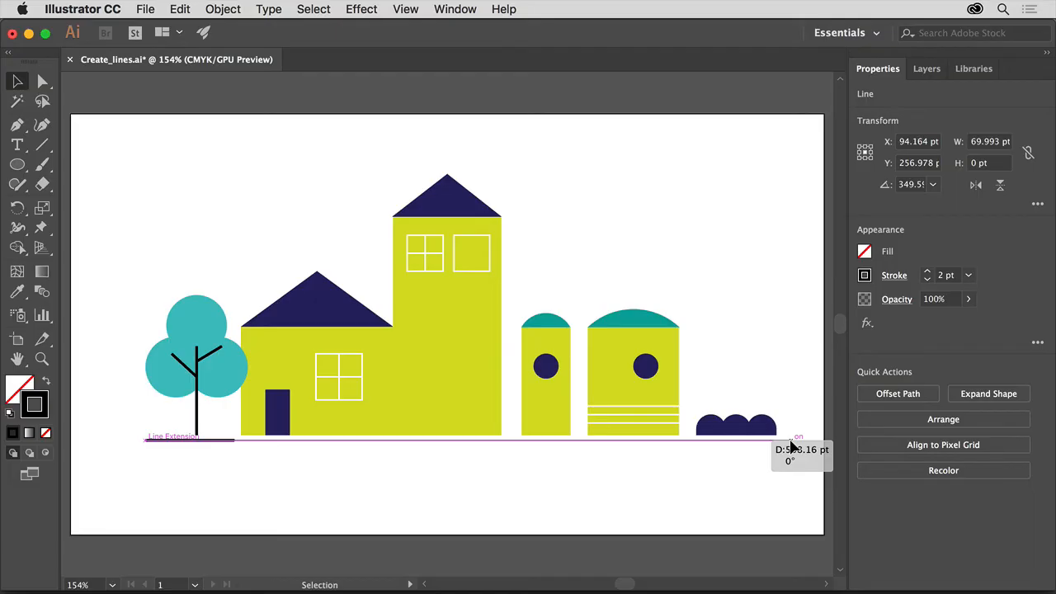
{"action": "left_click_drag", "start_coordinate": [790, 447], "coordinate": [791, 447]}
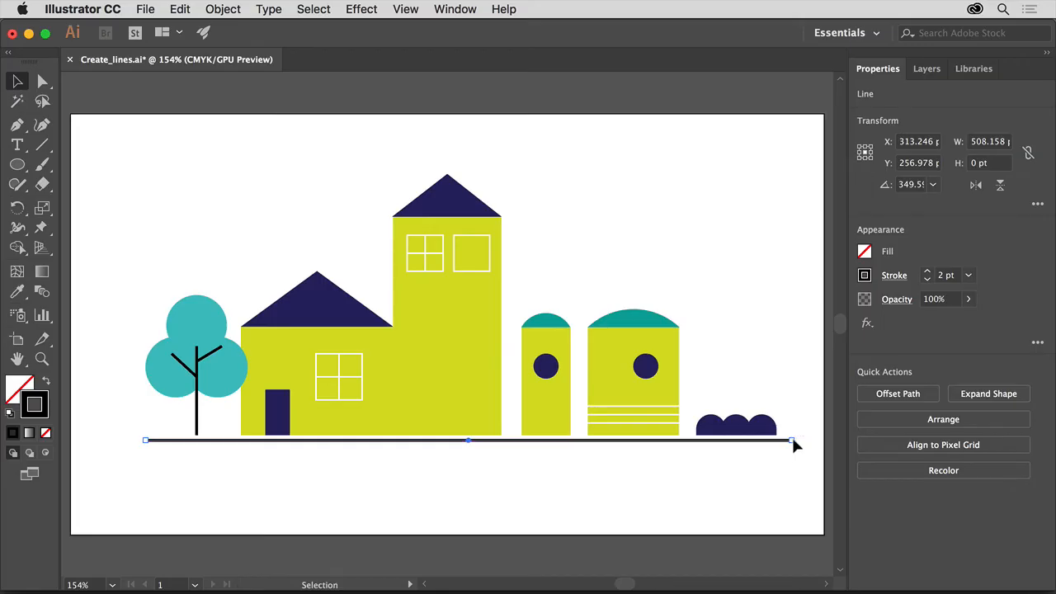
Give the ground line a 16 pt orange stroke (C=0 M=80 Y=95 K=0)
{"action": "left_click", "coordinate": [969, 275]}
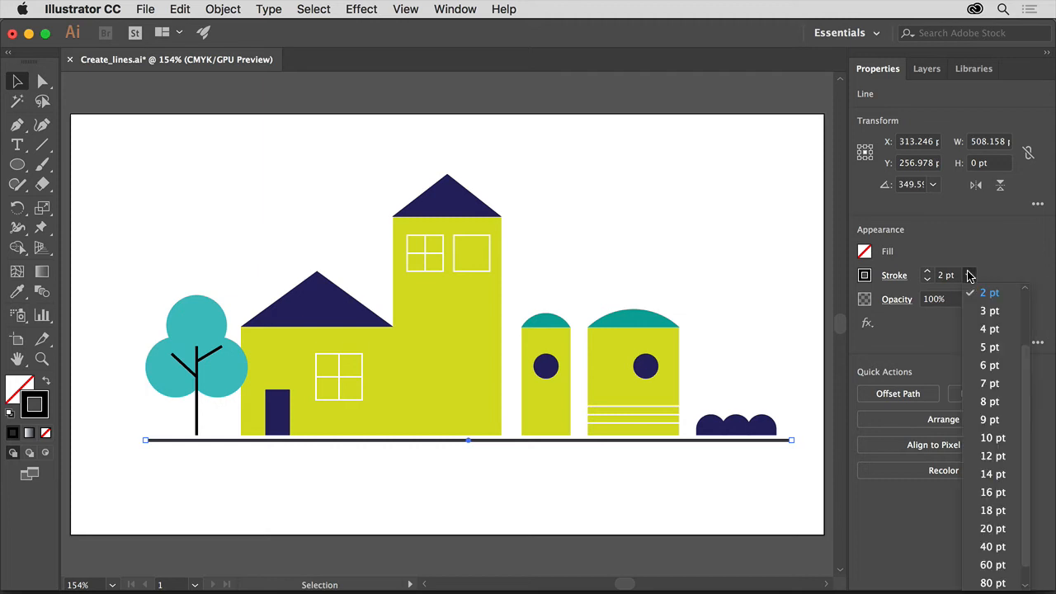
{"action": "left_click", "coordinate": [994, 492]}
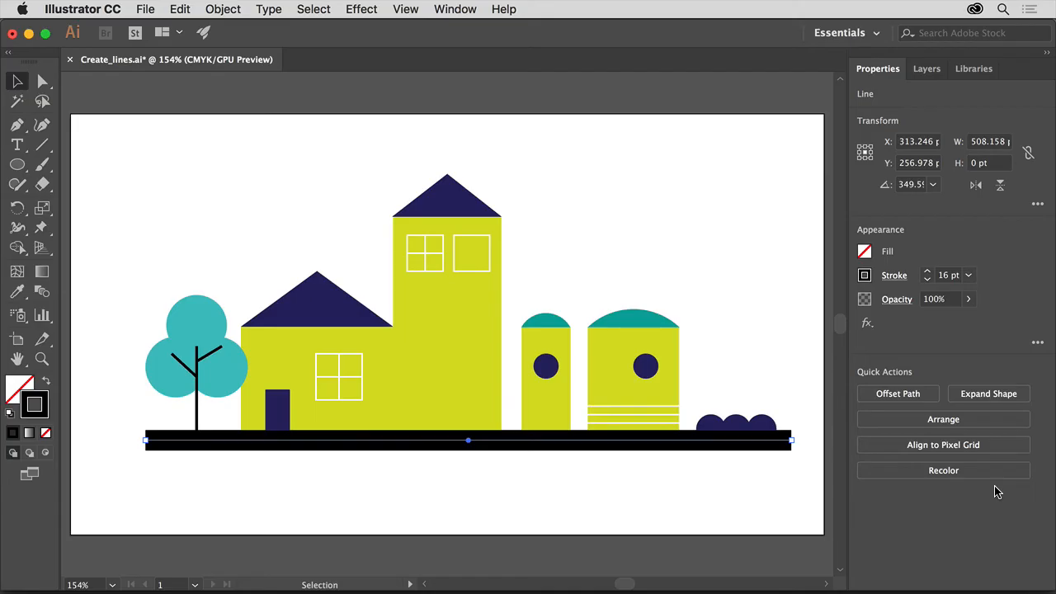
{"action": "left_click", "coordinate": [865, 275]}
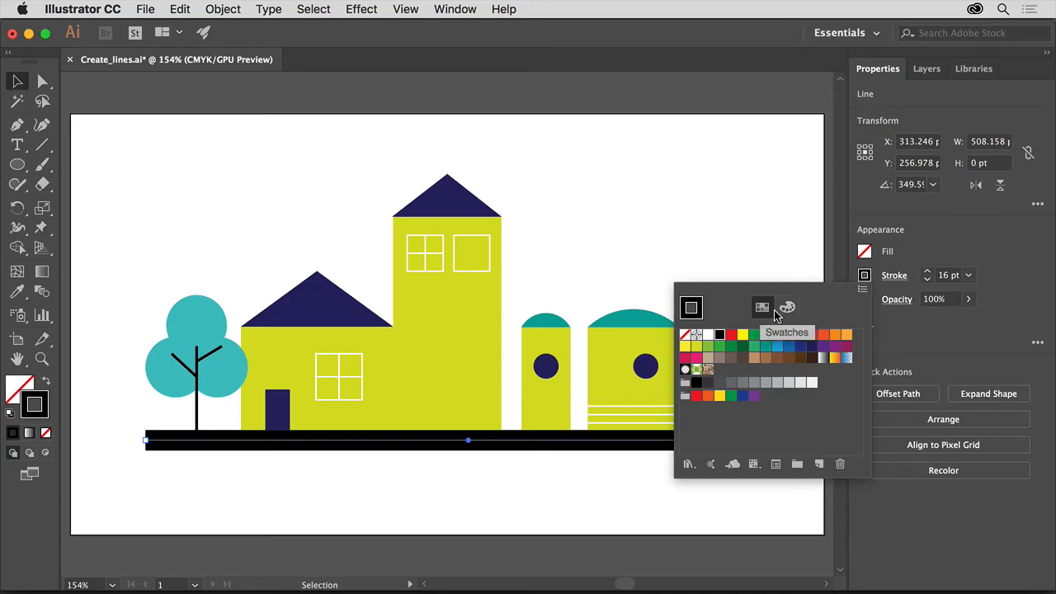
{"action": "left_click", "coordinate": [825, 337]}
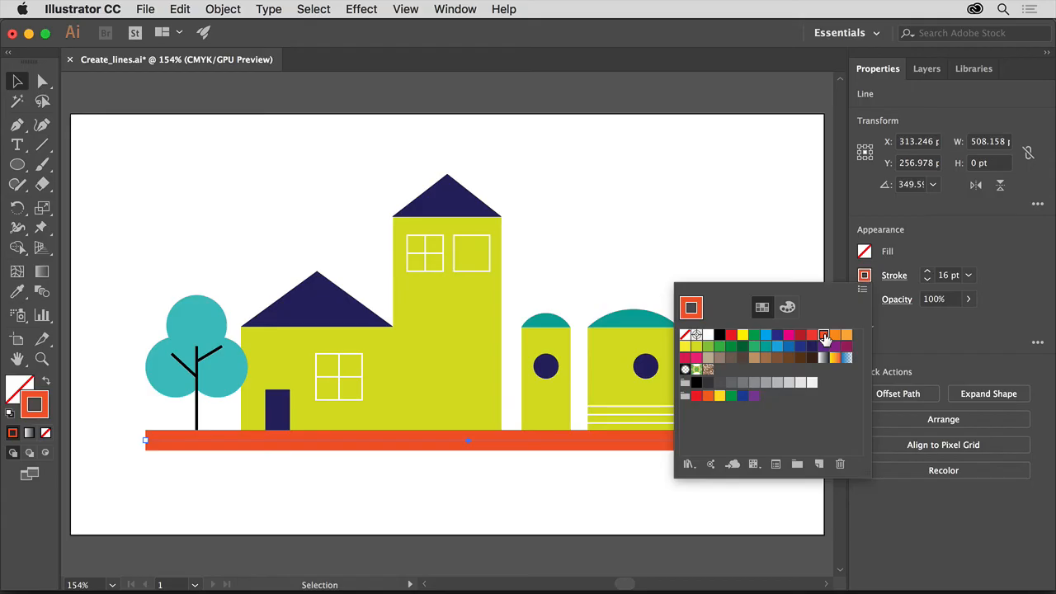
{"action": "left_click", "coordinate": [727, 248]}
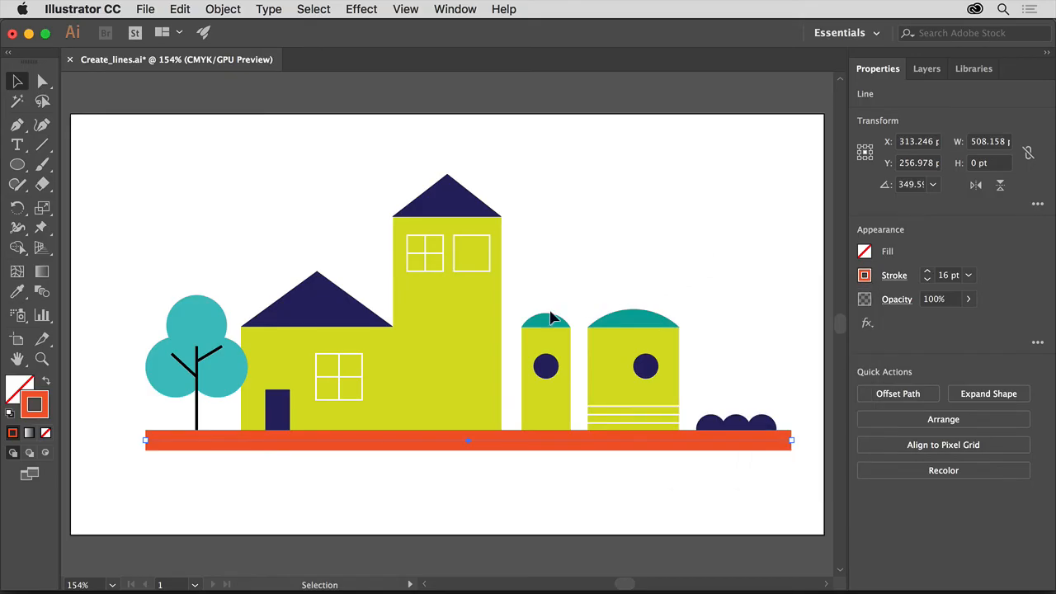
Select the tree's right branch and zoom in twice on the tree
{"action": "left_click", "coordinate": [212, 356]}
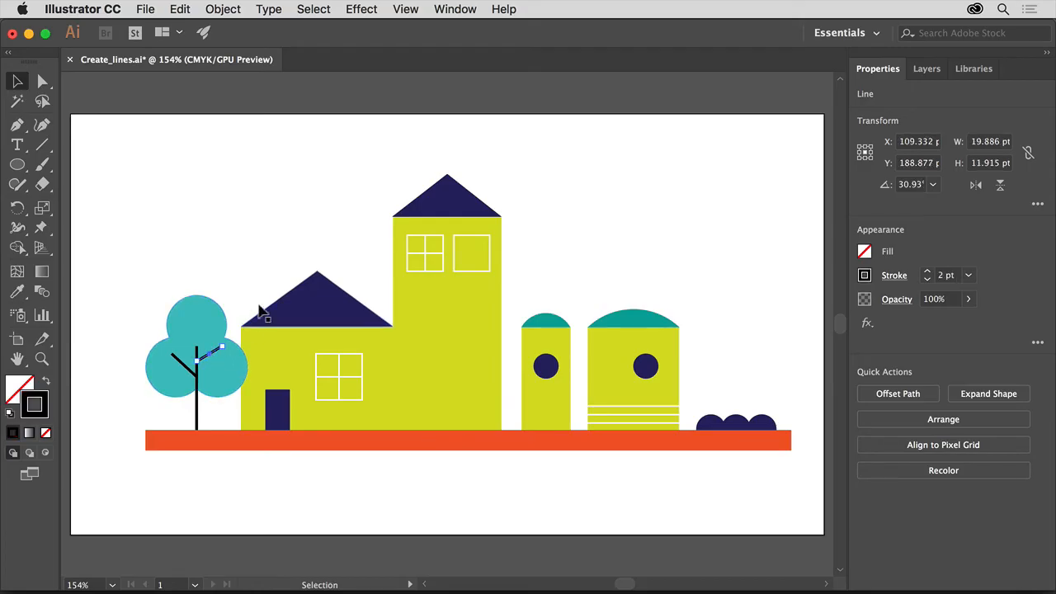
{"action": "left_click", "coordinate": [407, 10]}
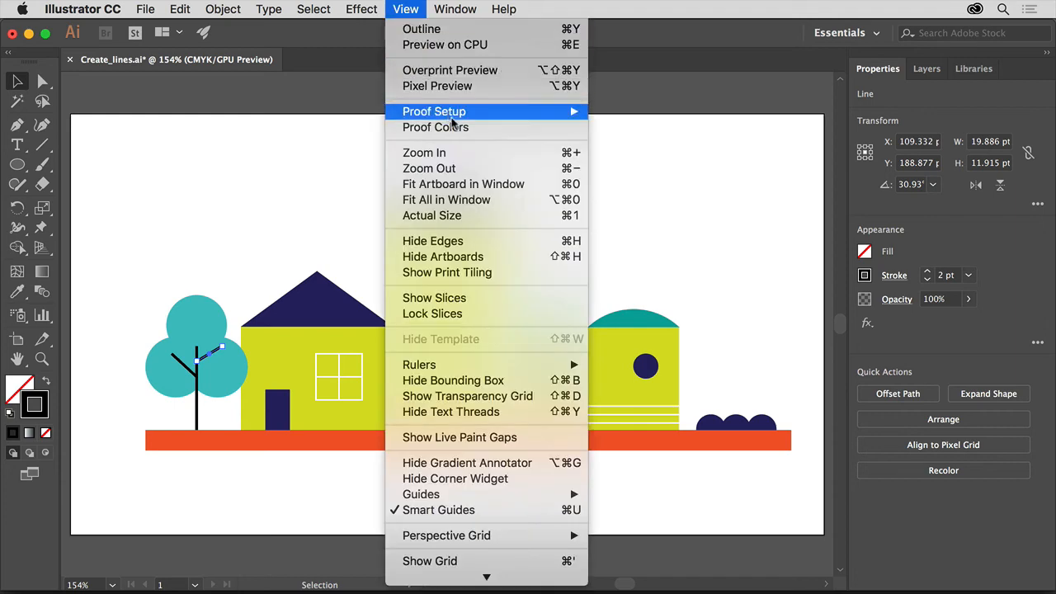
{"action": "left_click", "coordinate": [465, 155]}
{"action": "left_click", "coordinate": [420, 10]}
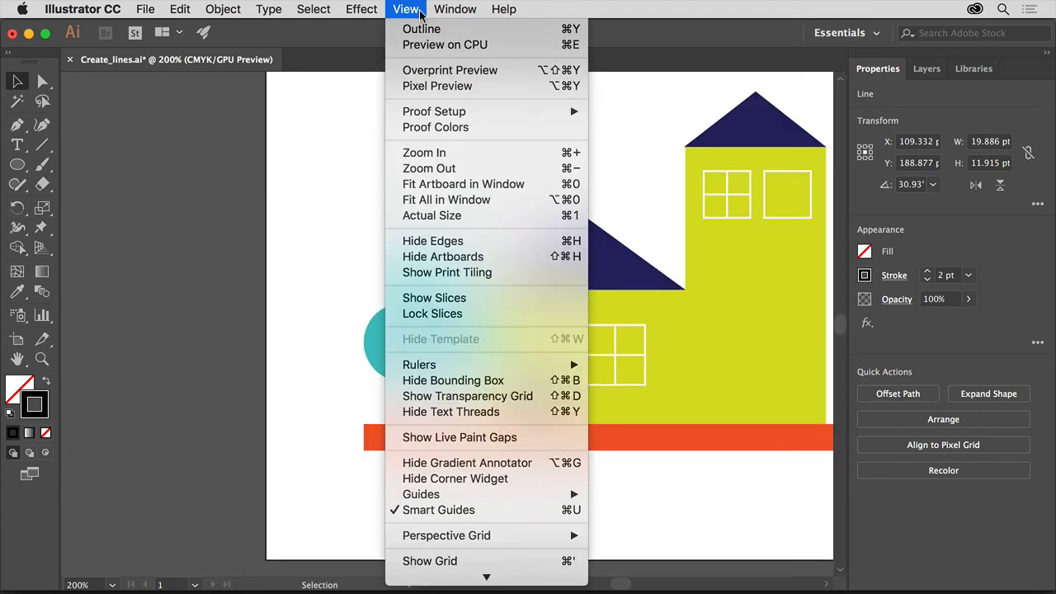
{"action": "left_click", "coordinate": [466, 153]}
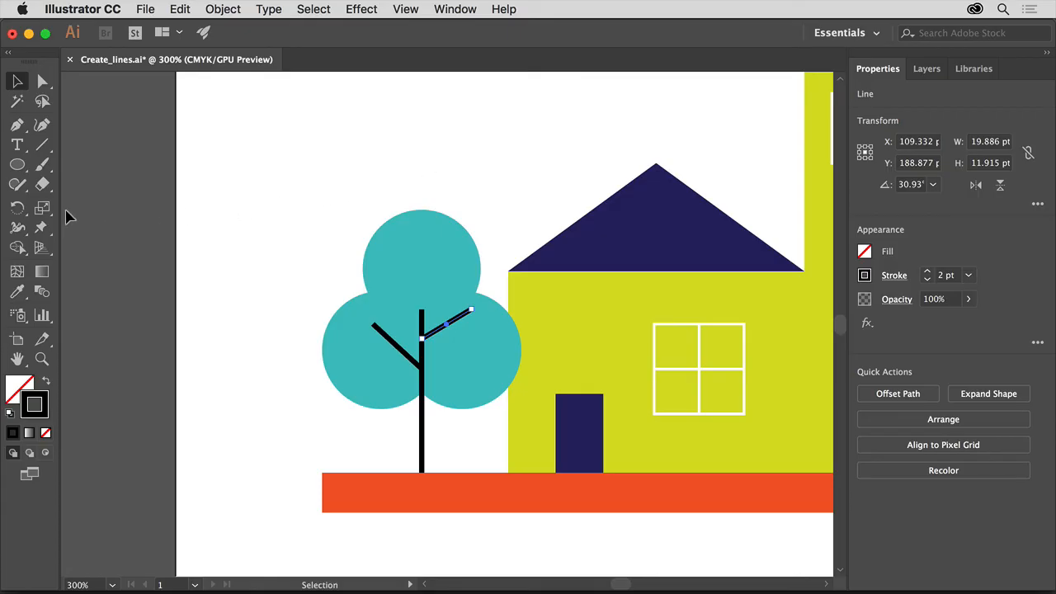
Bend the right branch into a gentle curve with the Reshape tool
{"action": "left_click_drag", "start_coordinate": [44, 215], "coordinate": [158, 255]}
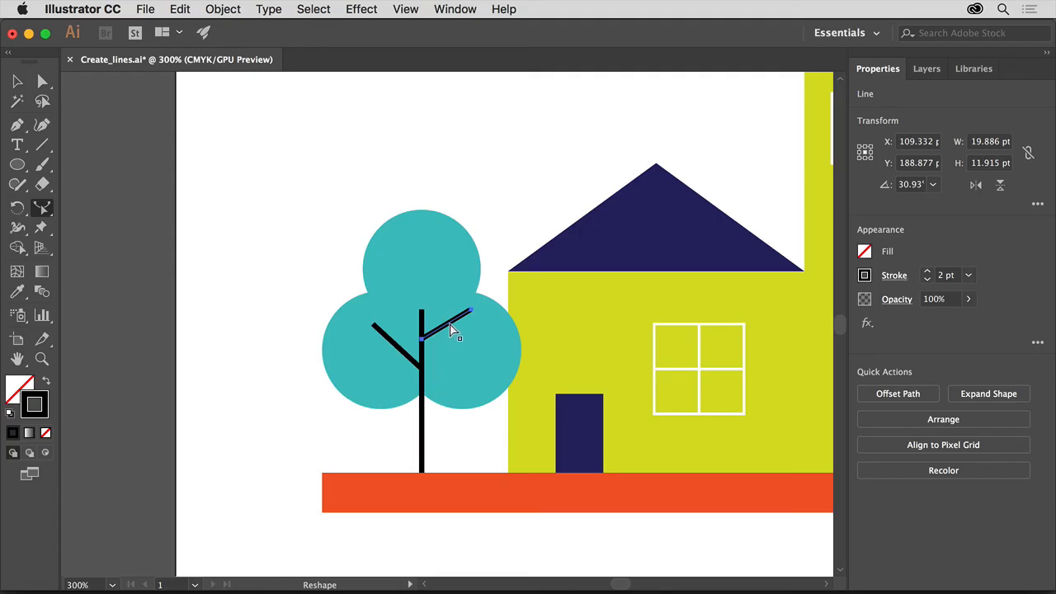
{"action": "left_click_drag", "start_coordinate": [450, 330], "coordinate": [460, 345]}
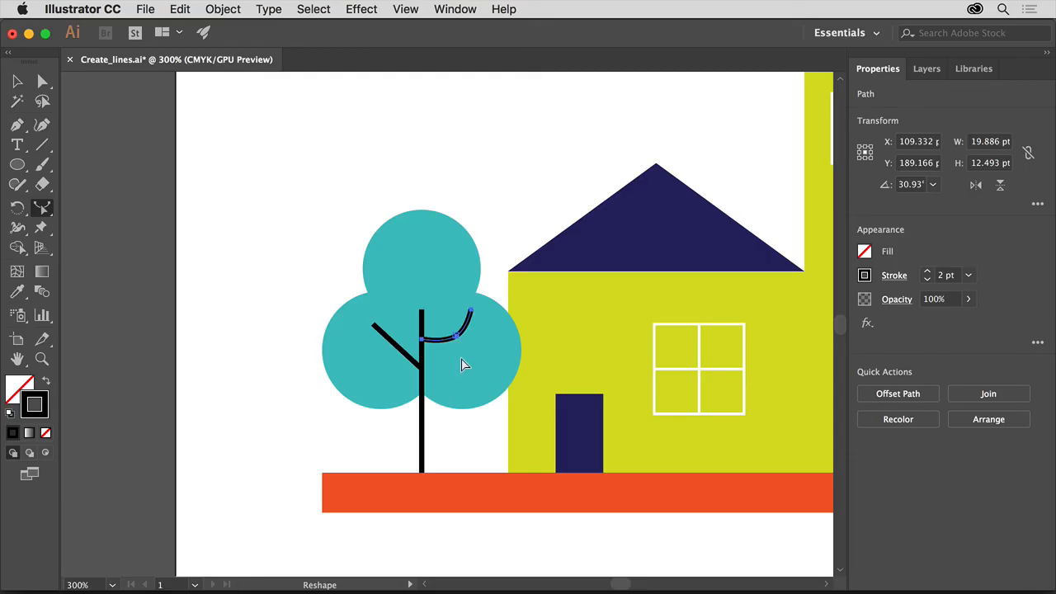
{"action": "left_click", "coordinate": [418, 12]}
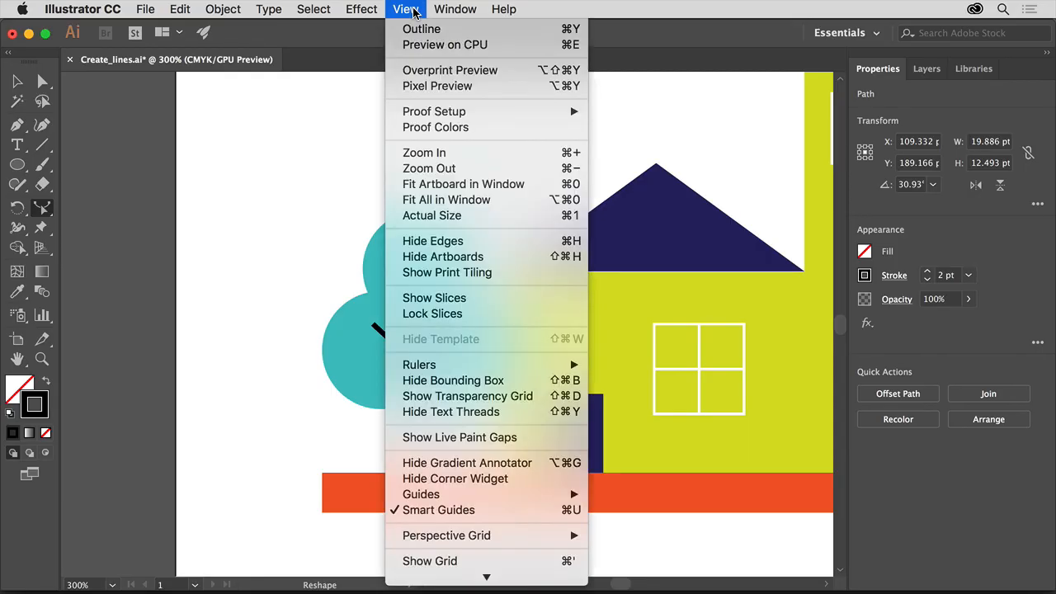
Fit the artboard in the window and start saving the drawing with Save As
{"action": "left_click", "coordinate": [515, 190]}
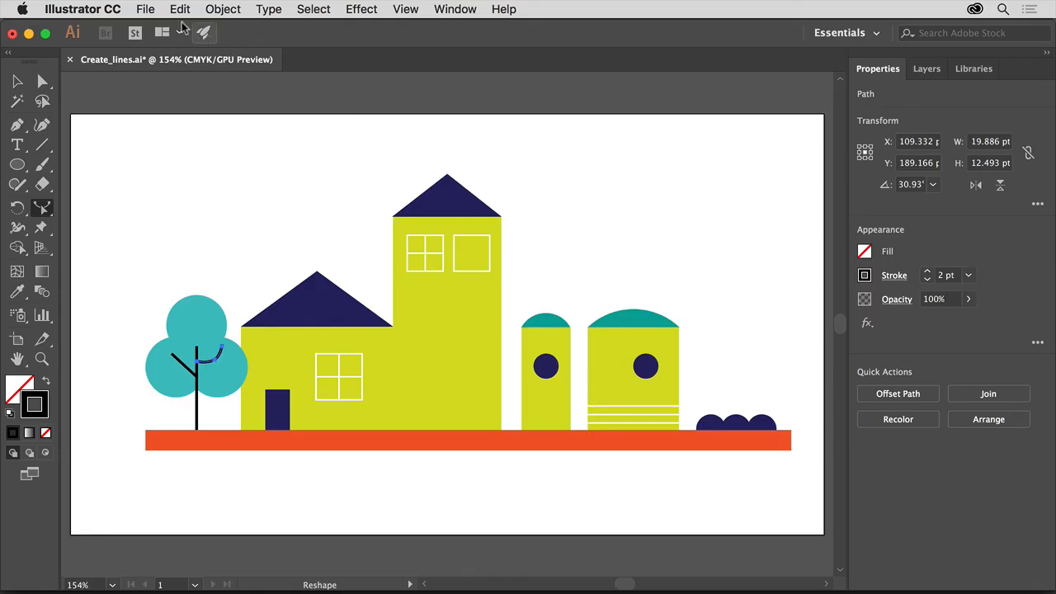
{"action": "left_click", "coordinate": [146, 9]}
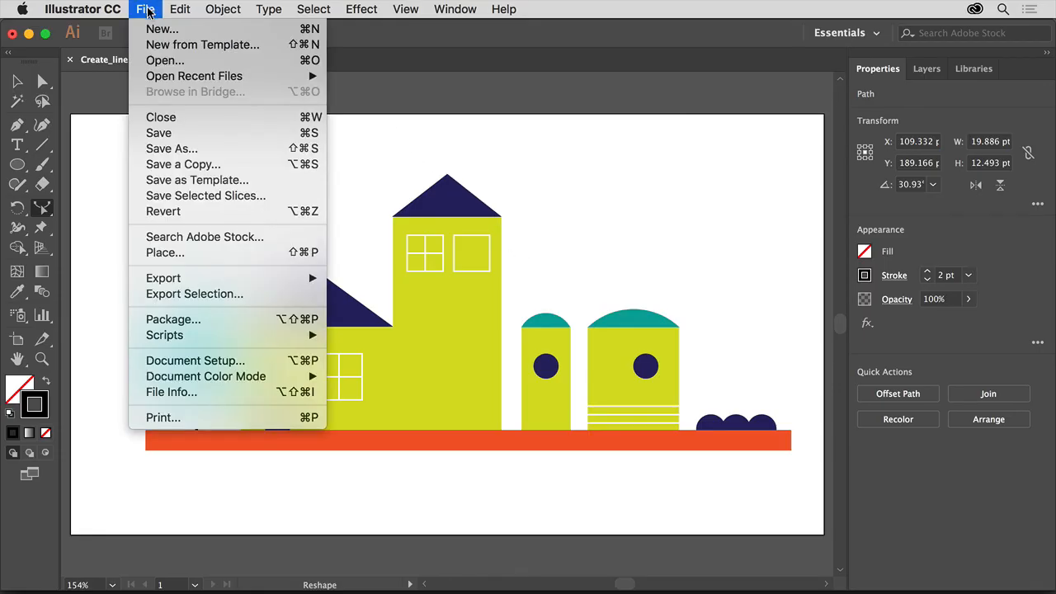
{"action": "left_click", "coordinate": [199, 150]}
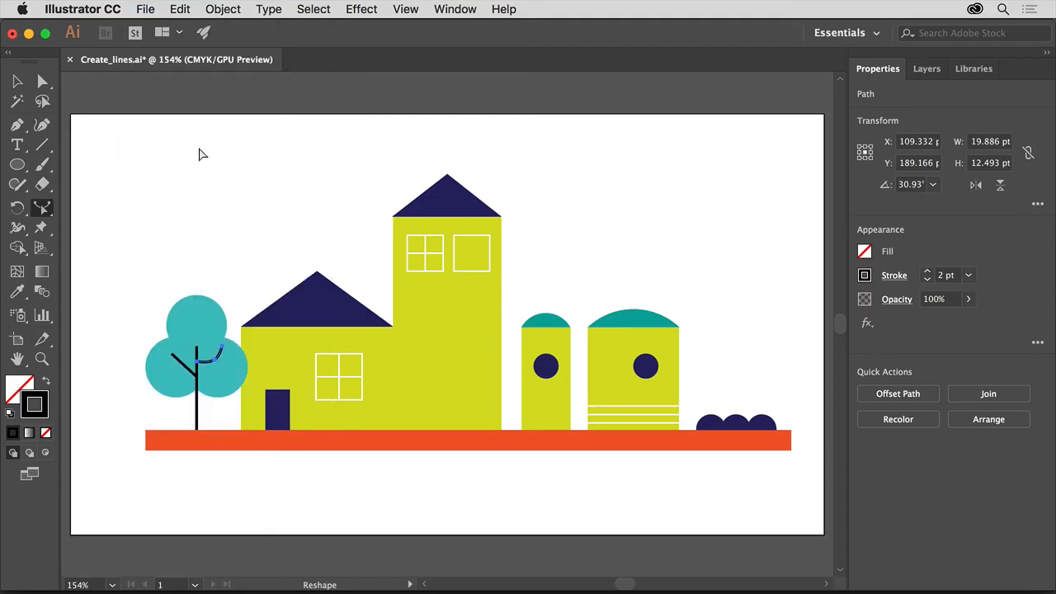